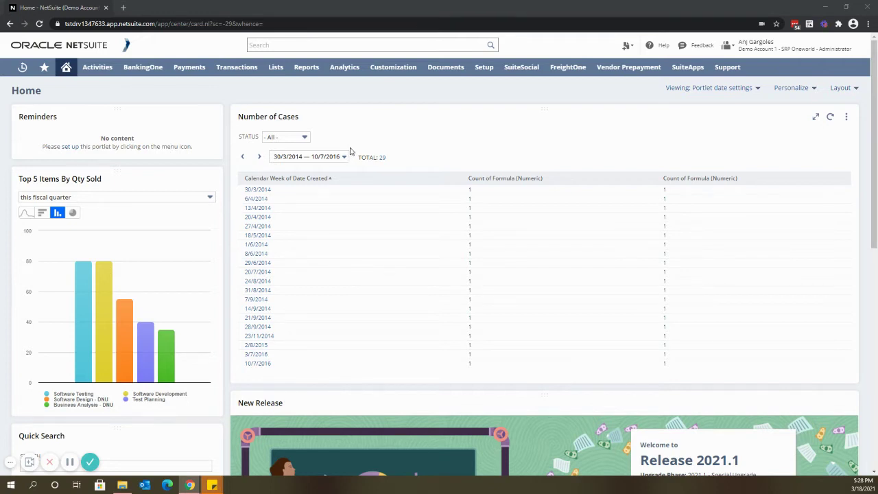
Open the bank statement upload page and attach Test bank file.csv
mouse_move(244, 72)
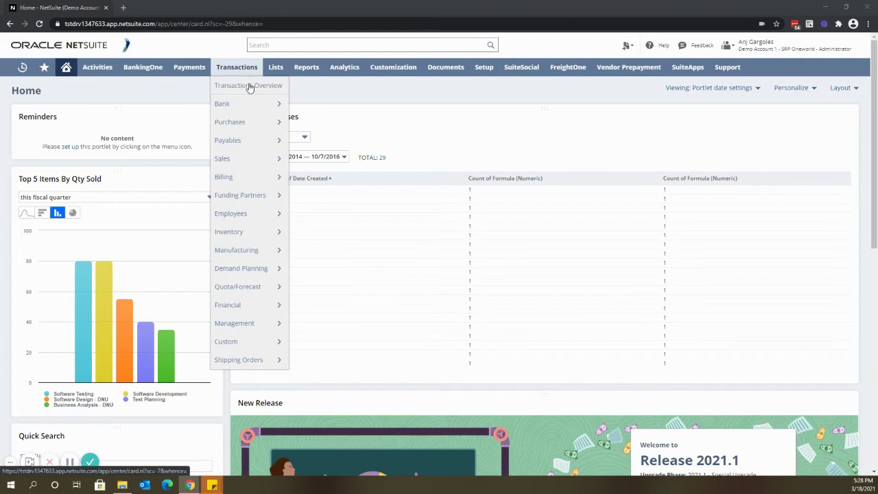
mouse_move(250, 105)
mouse_move(333, 214)
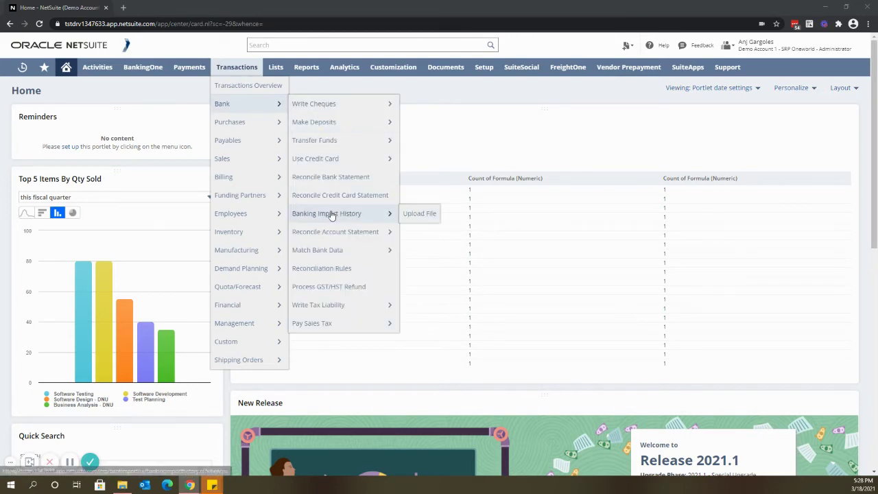
click(416, 216)
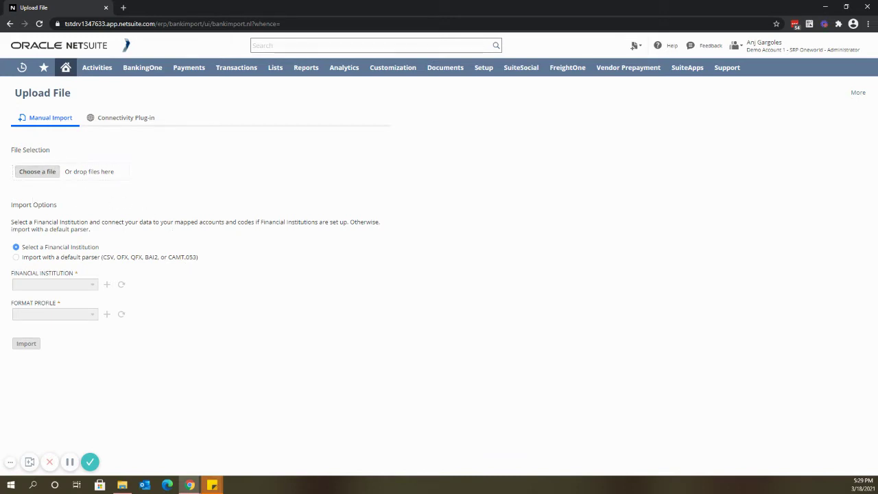
drag(160, 213, 94, 179)
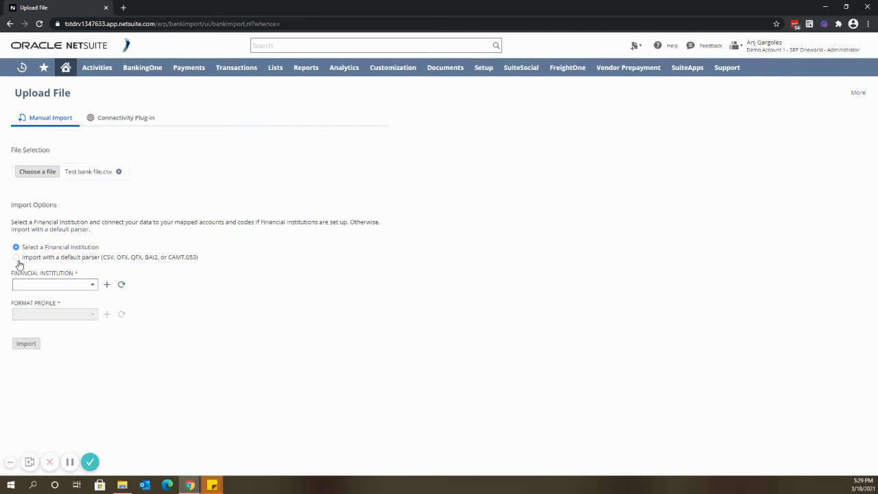
Choose the default parser and target account 1-11022 AU Test Bank Demo
click(31, 257)
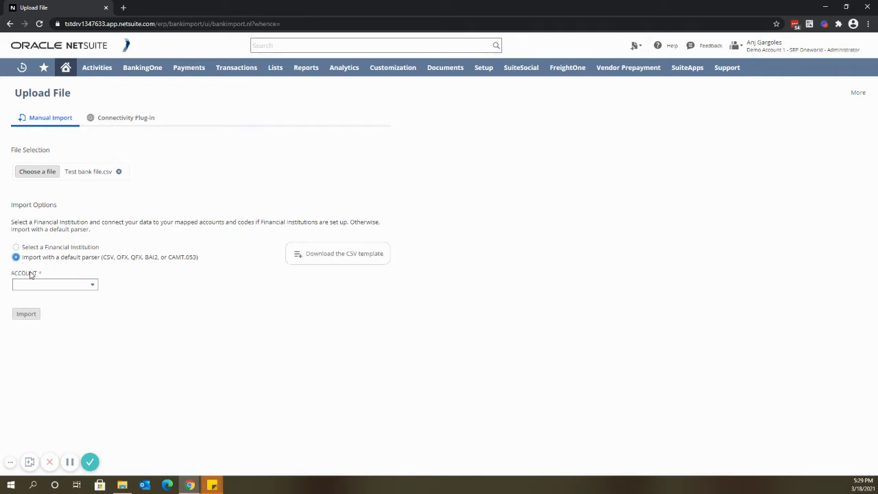
click(95, 285)
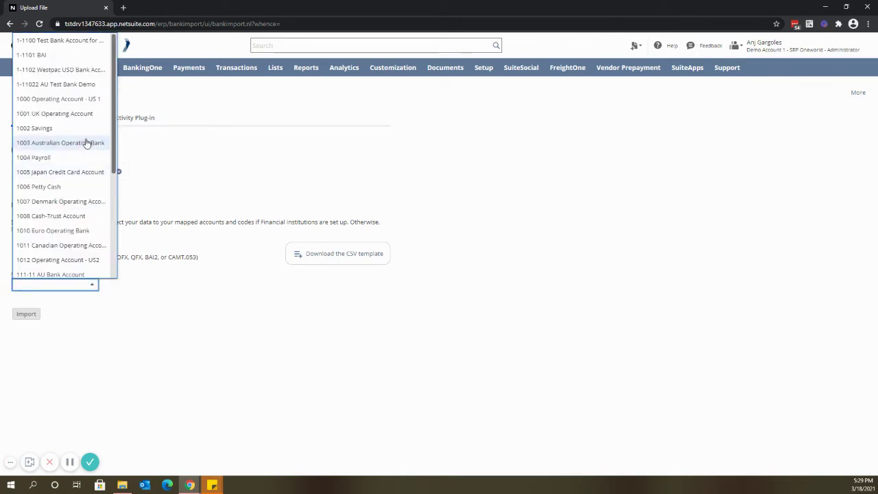
click(76, 89)
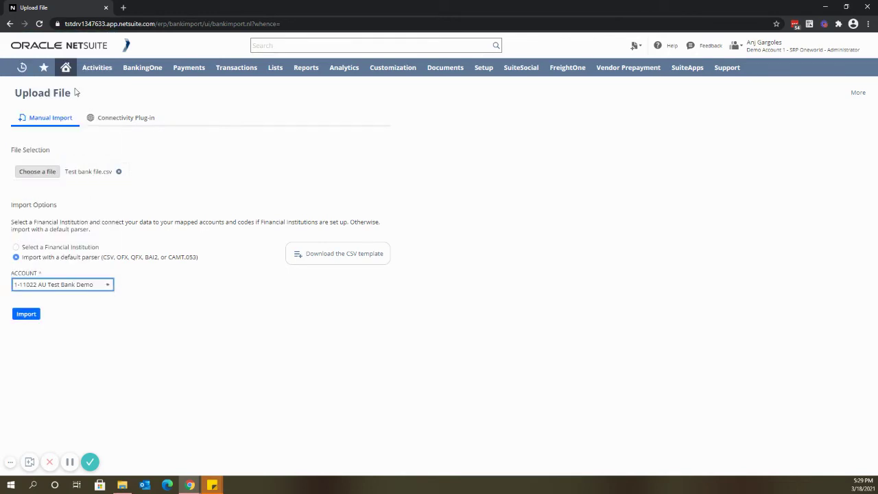
Import Test bank file.csv, confirm it shows Completed in history, and dismiss the notification
click(26, 314)
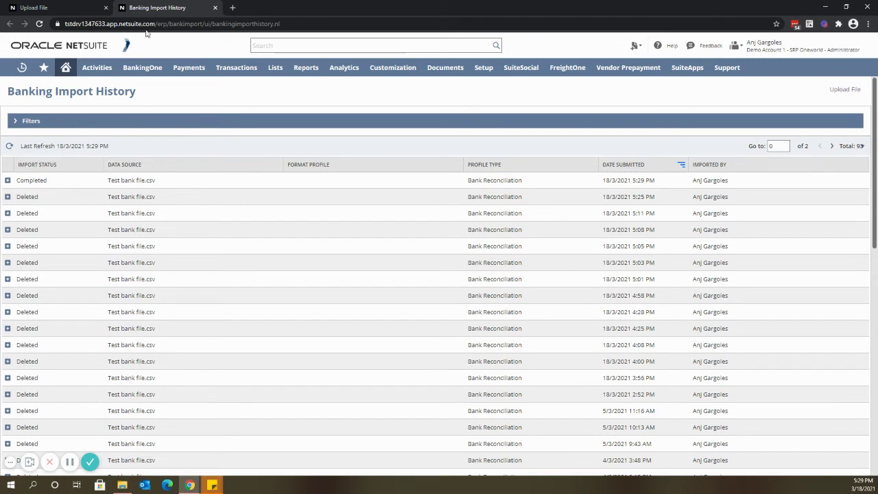
click(215, 9)
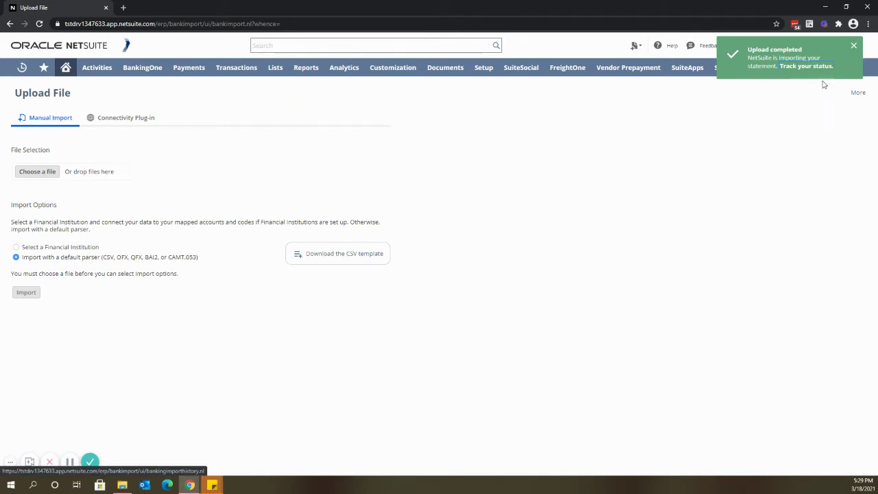
click(856, 46)
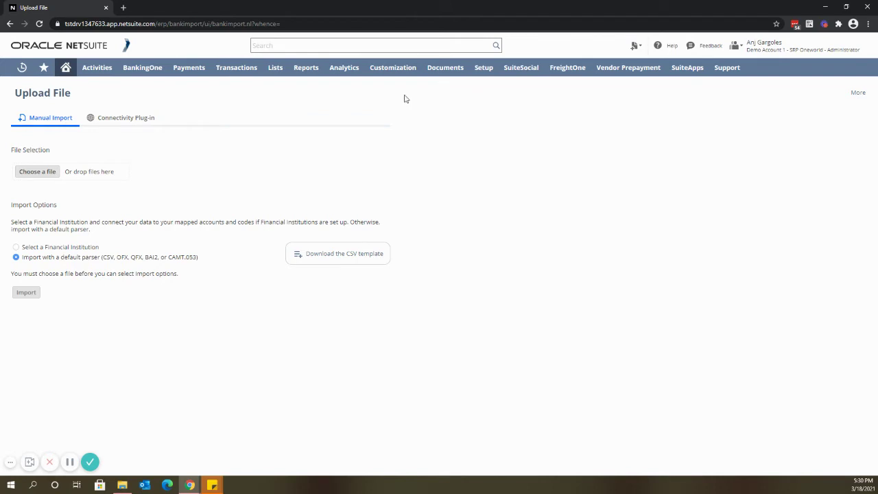
Open Match Bank Data and select account 1-11022 AU Test Bank Demo
mouse_move(245, 72)
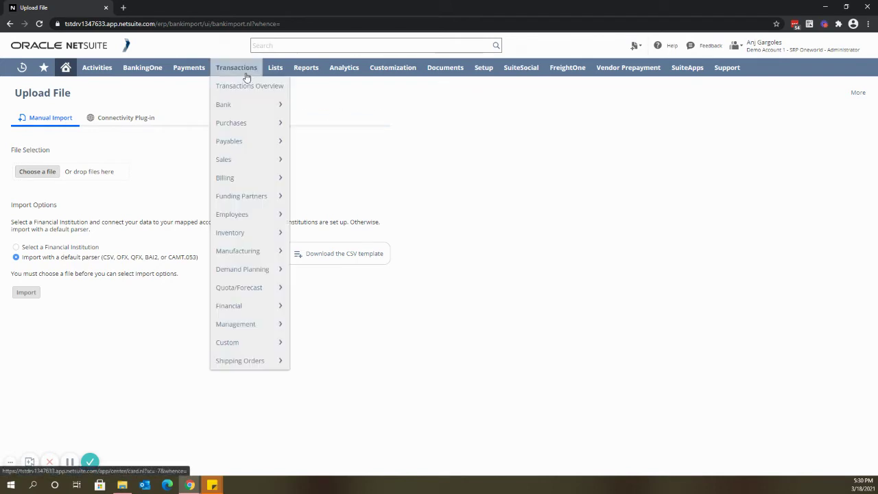
mouse_move(243, 103)
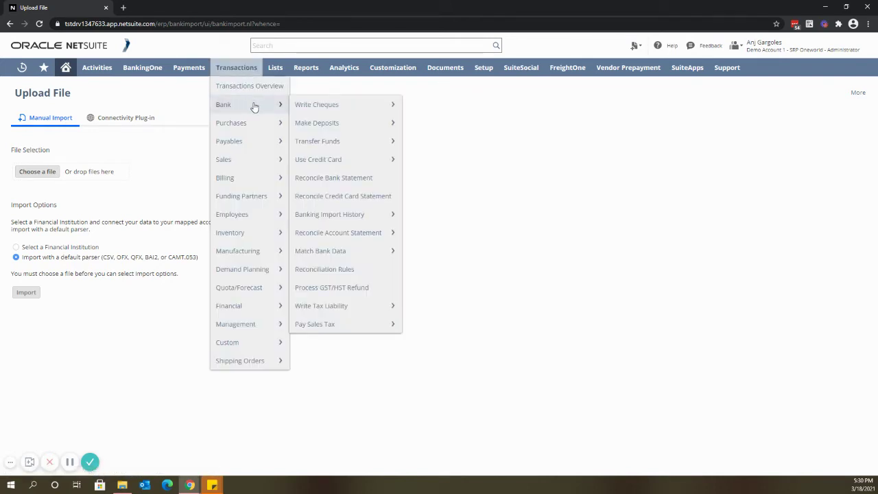
click(368, 257)
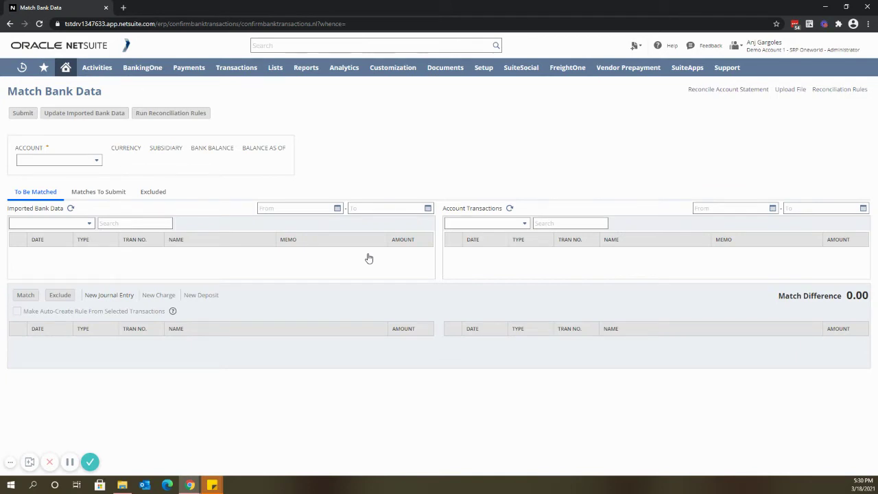
click(95, 160)
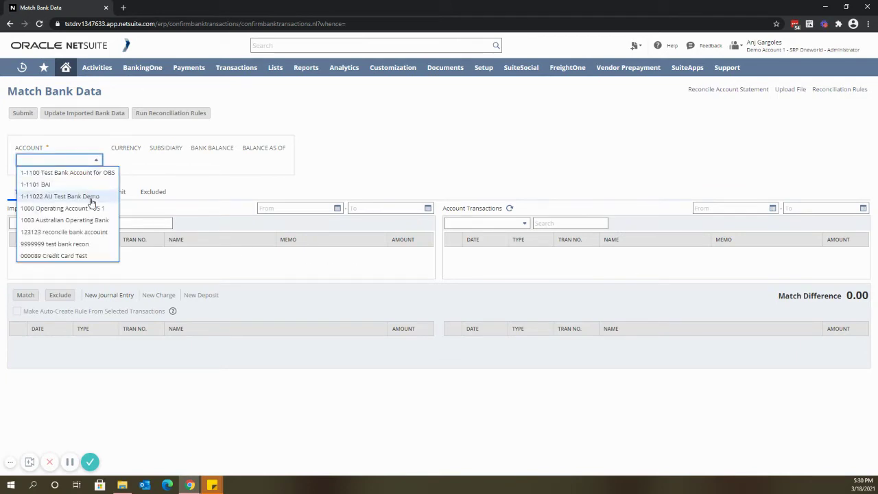
click(90, 197)
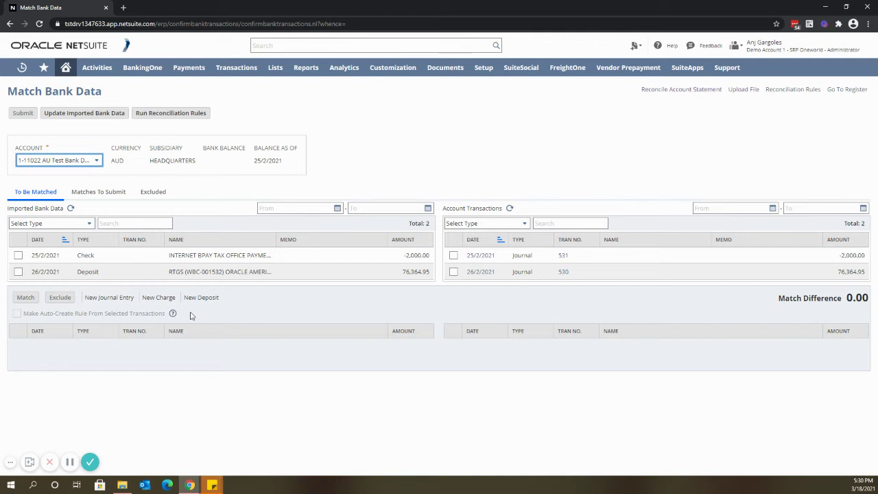
Match the -2,000.00 imported check from 25/2/2021 with journal 531
click(18, 255)
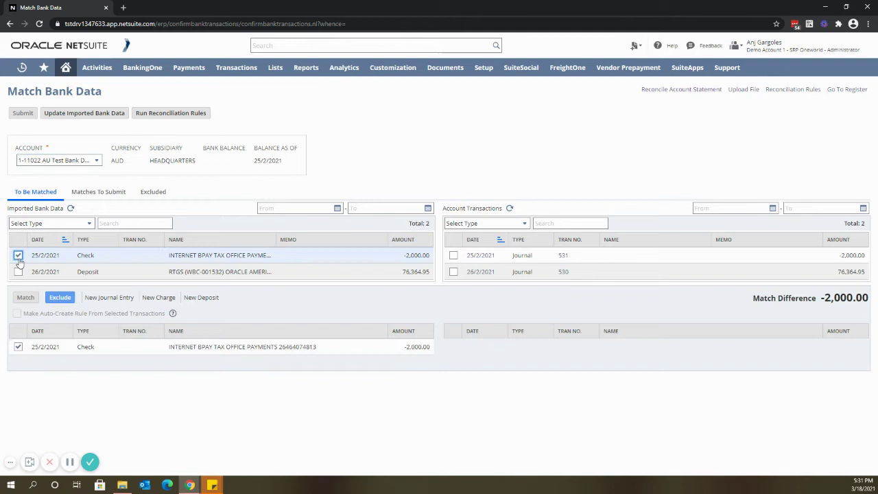
click(454, 255)
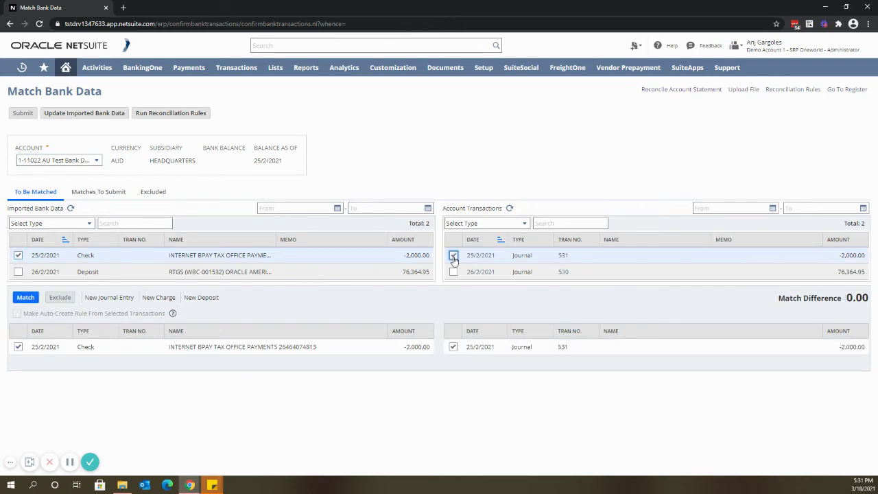
click(24, 299)
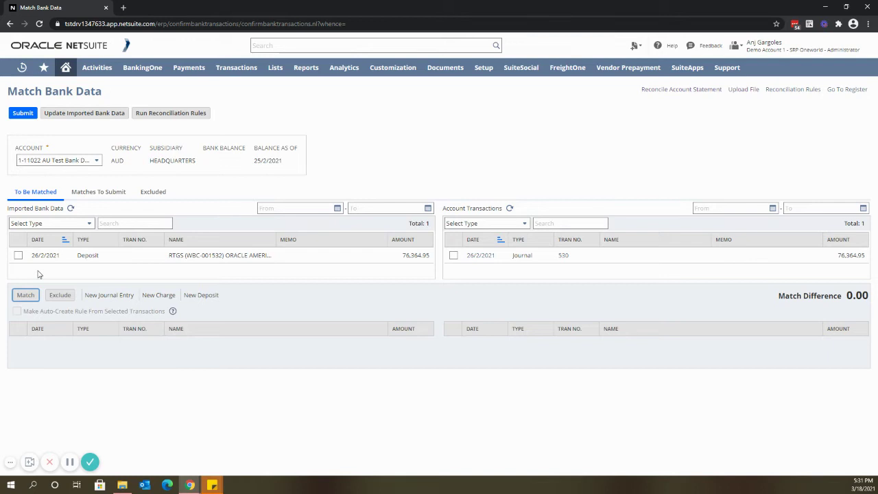
Exclude the 76,364.95 deposit, then restore it from Excluded back to To Be Matched
click(18, 256)
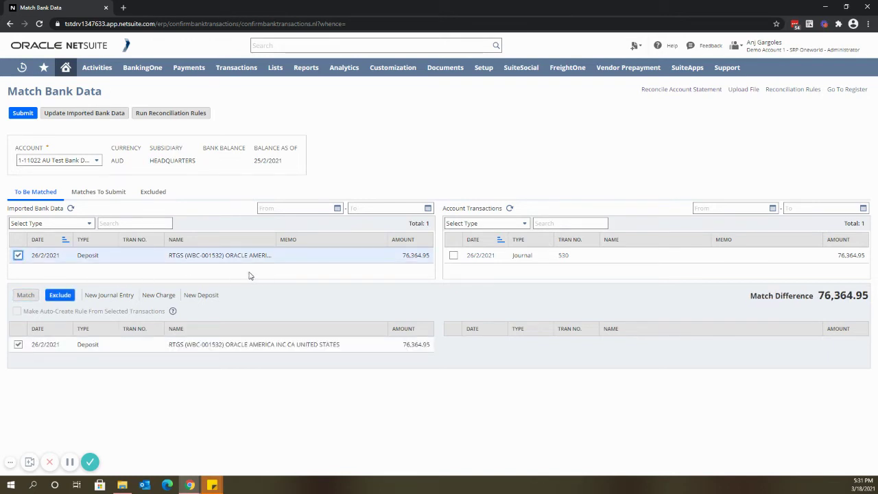
click(62, 297)
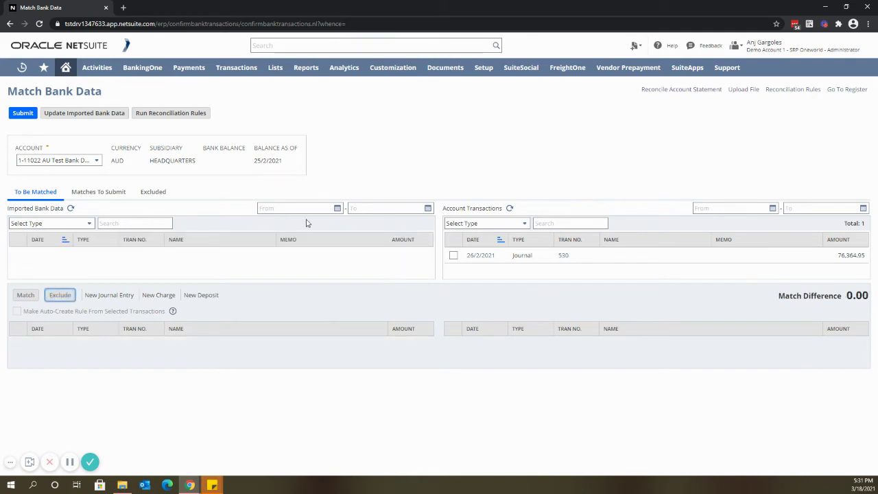
click(155, 195)
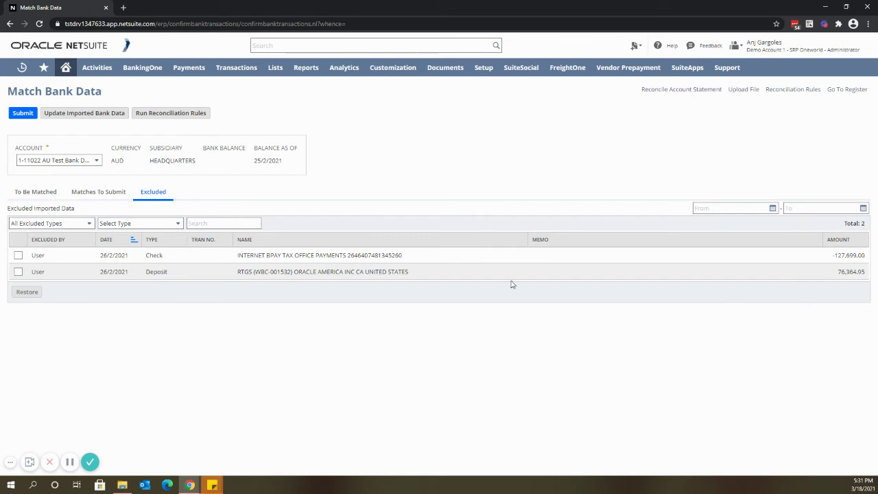
click(19, 272)
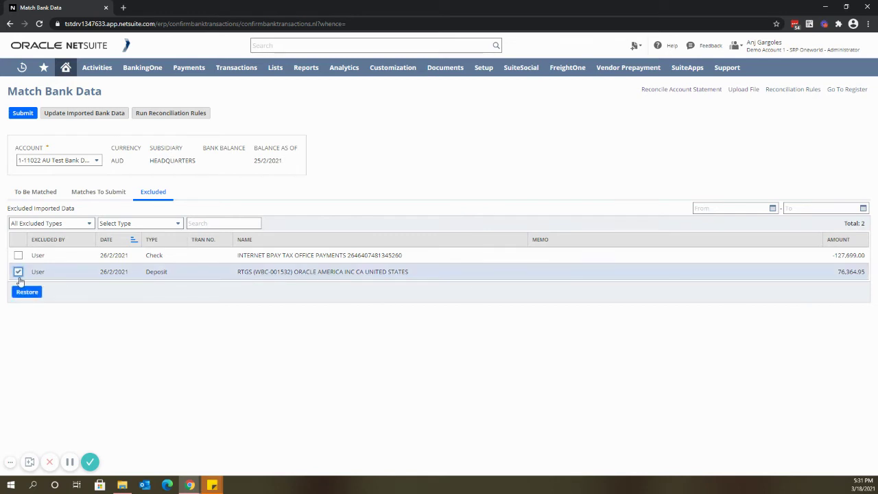
click(28, 293)
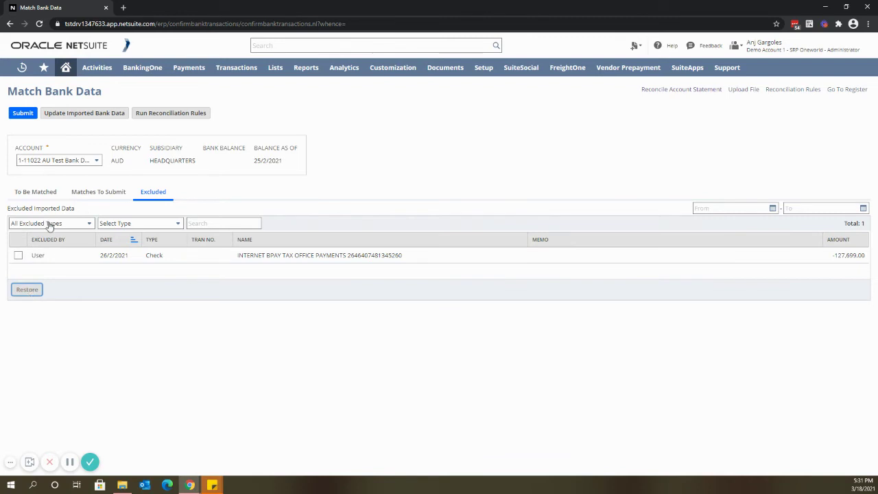
click(48, 195)
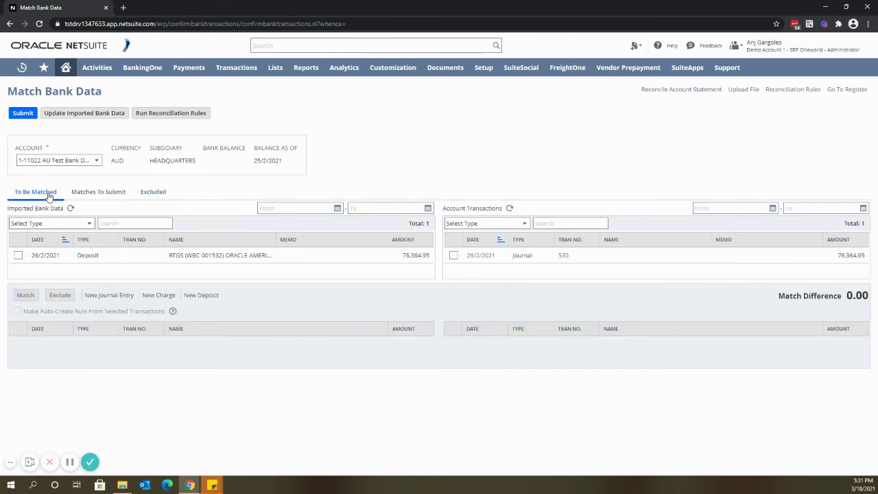
Match the 76,364.95 deposit to journal 530, then submit both pending matches
click(19, 255)
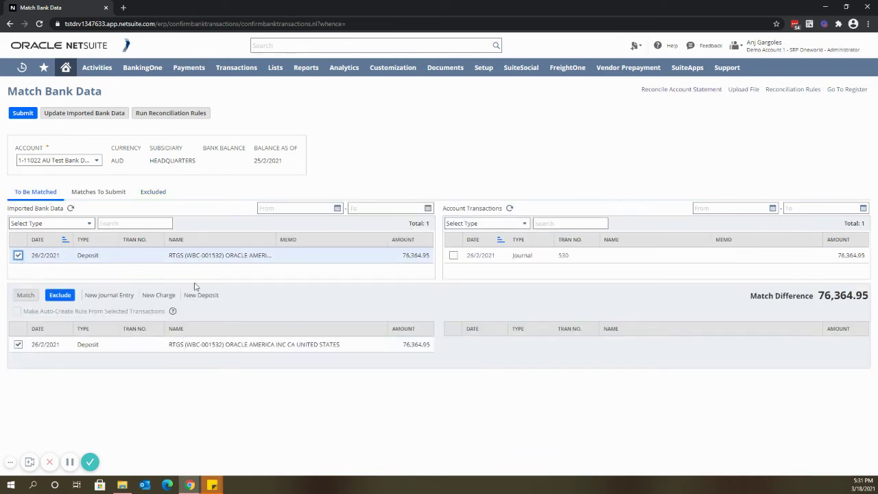
click(453, 256)
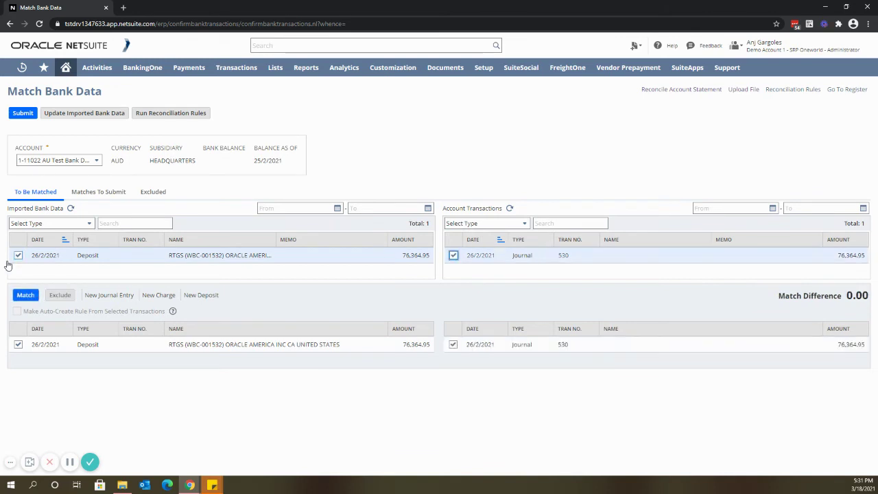
click(21, 295)
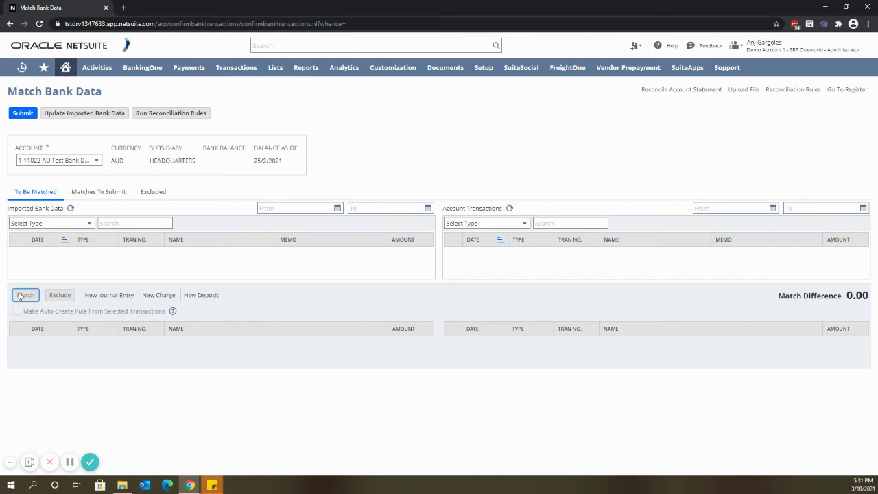
click(98, 192)
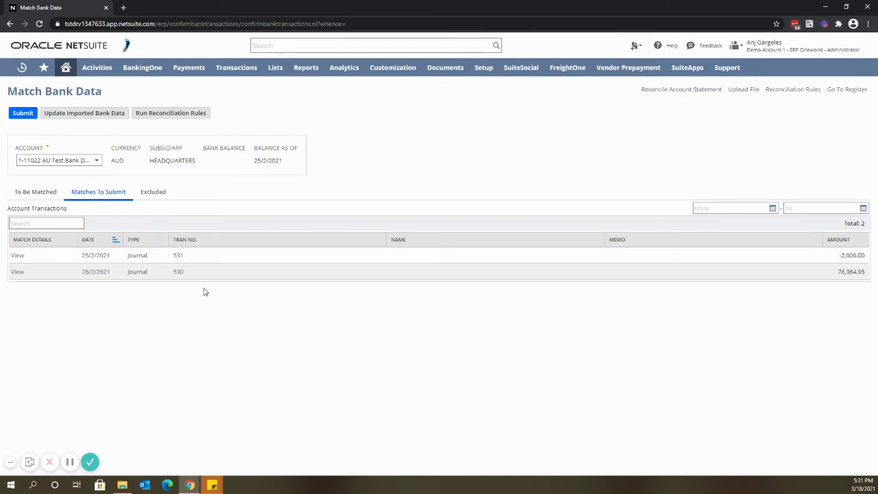
click(24, 113)
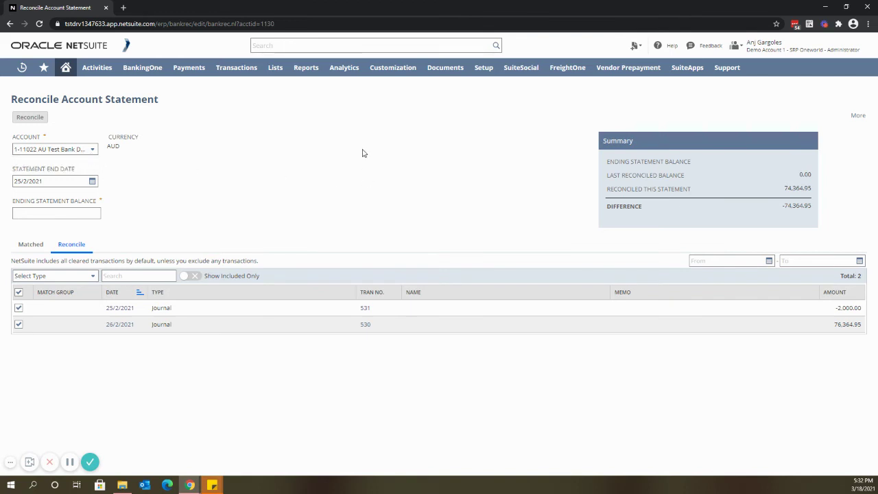
Open a blank Reconcile Account Statement form from Transactions > Bank
mouse_move(237, 70)
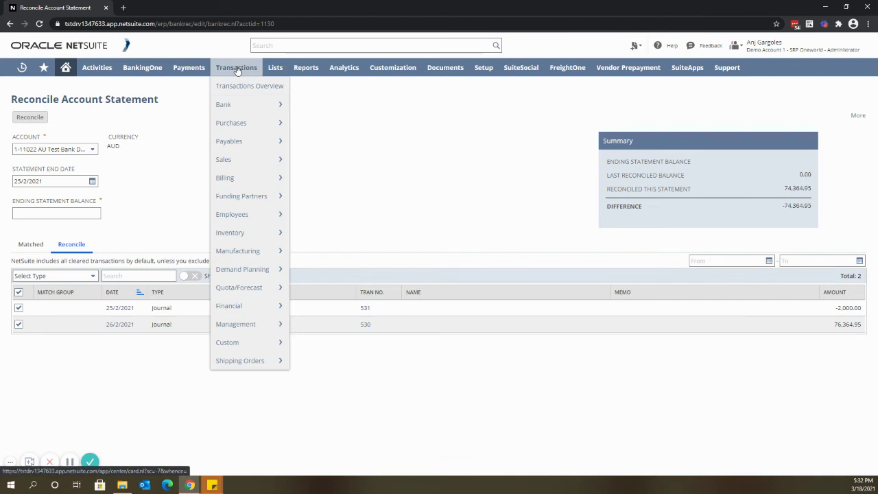
mouse_move(241, 104)
mouse_move(300, 106)
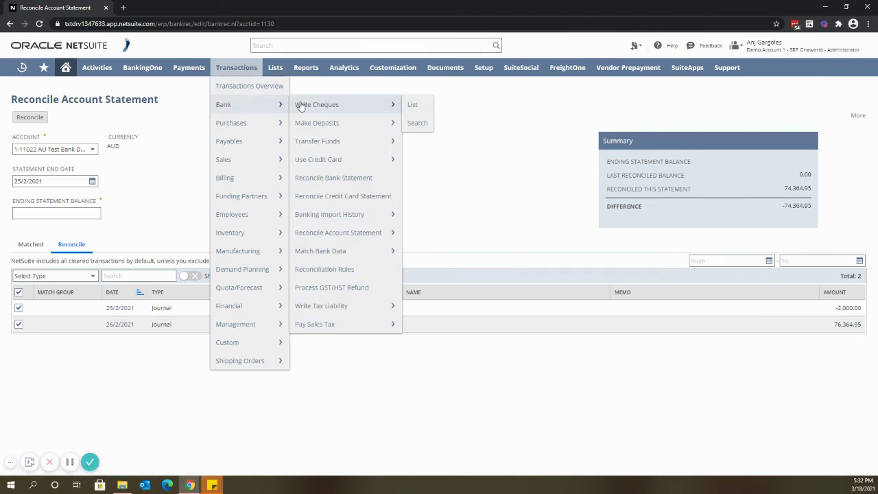
click(338, 233)
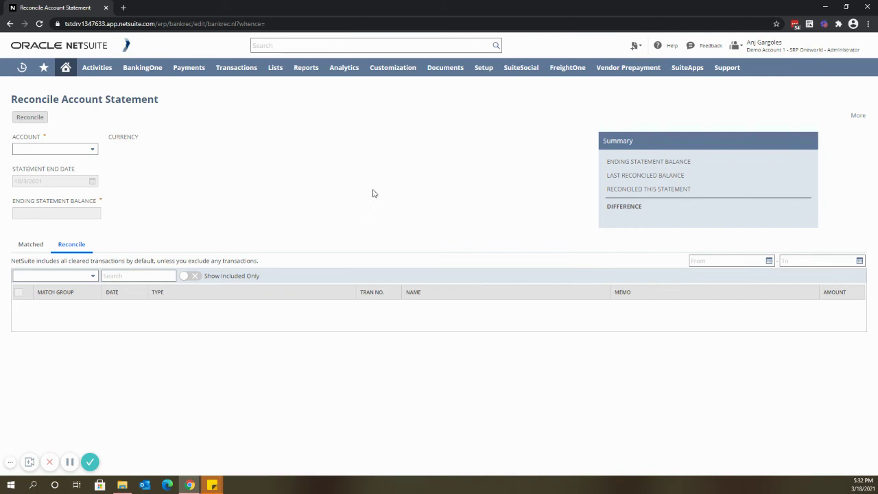
Select 1-11022 AU Test Bank Demo, end date 28 February 2021, and enter balance 74364.9
click(91, 151)
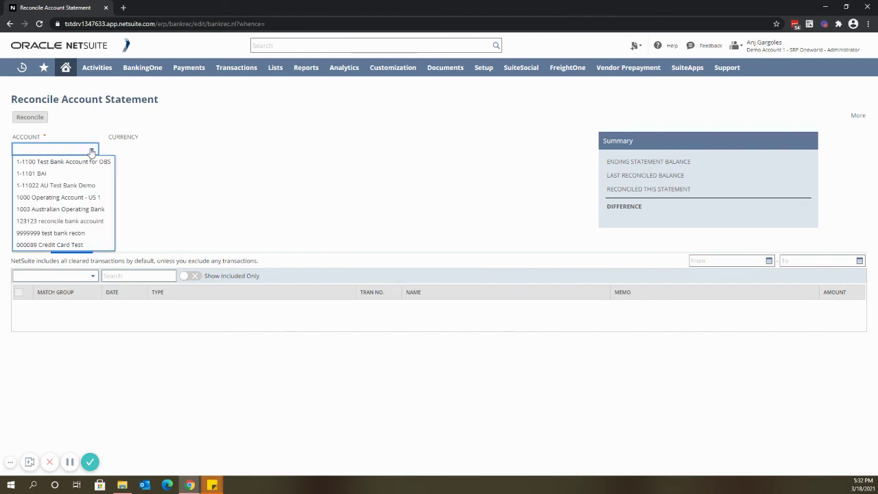
click(59, 186)
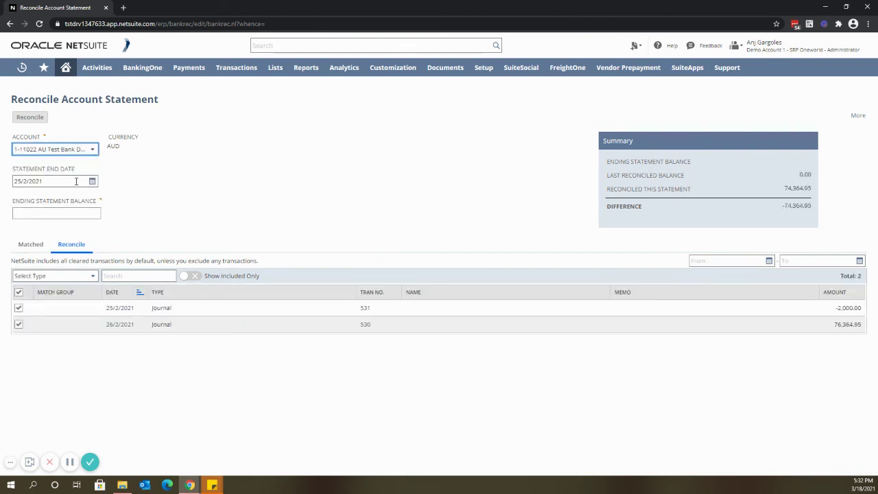
click(77, 181)
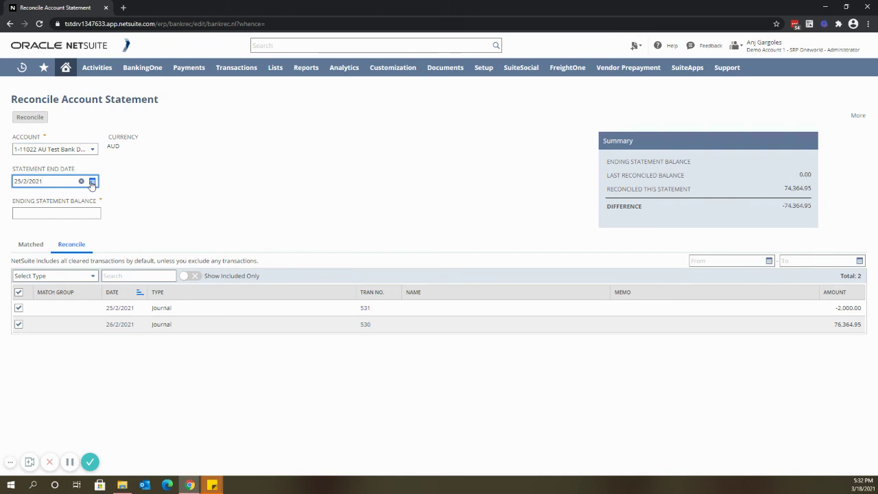
click(92, 182)
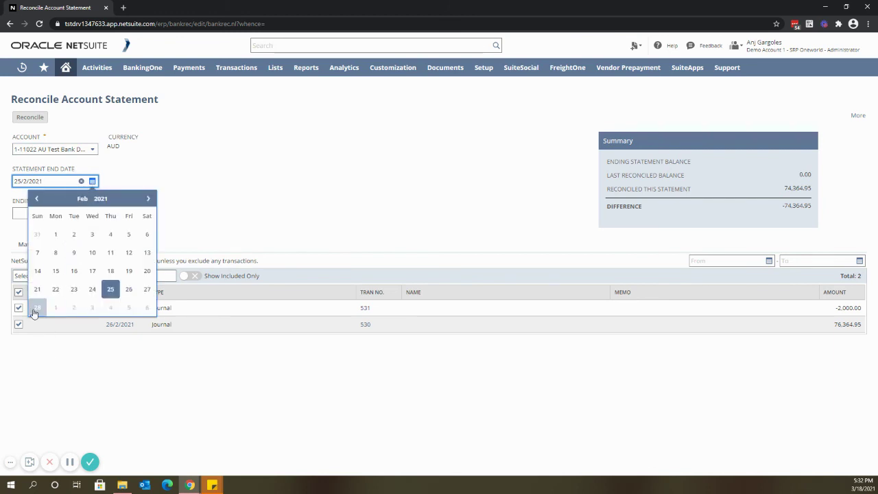
click(36, 307)
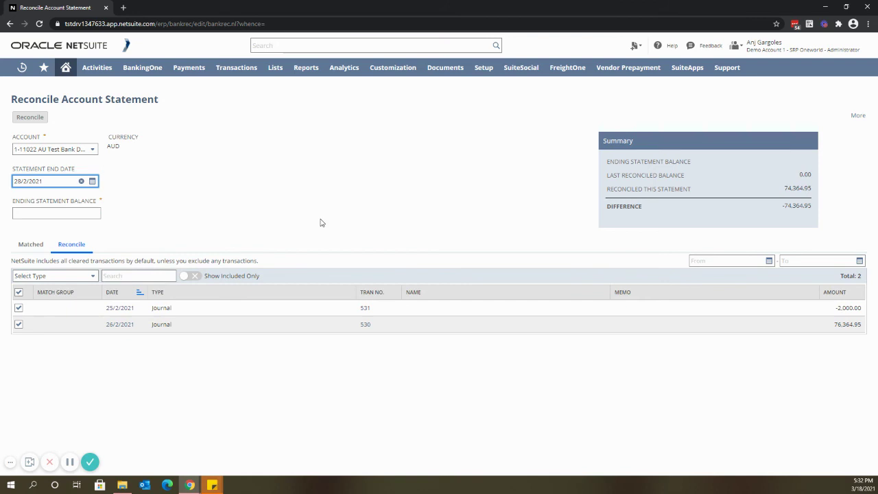
click(64, 213)
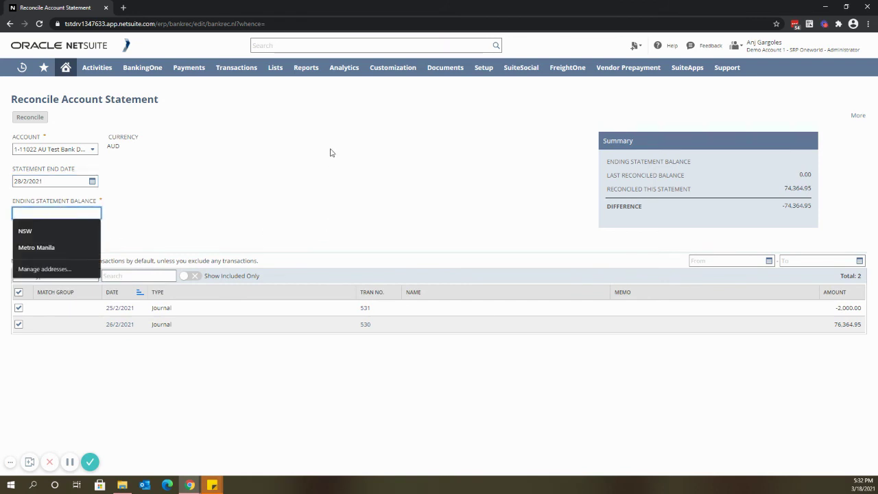
text(74364)
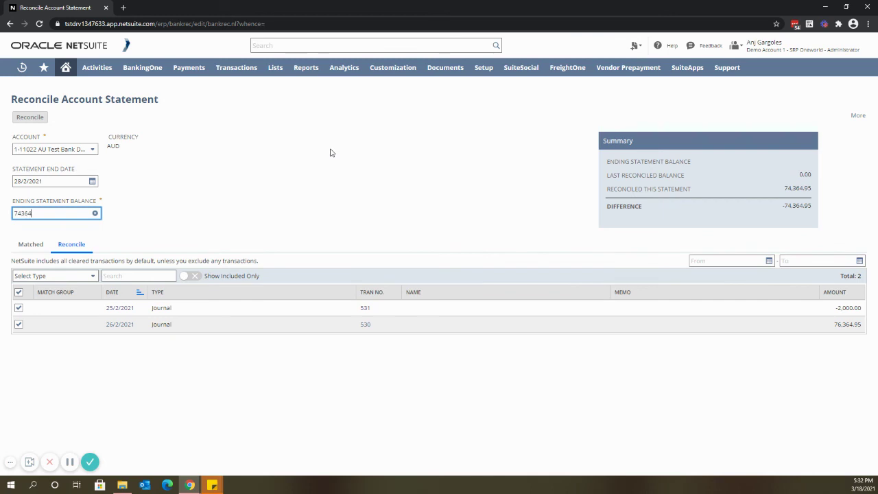
text(.95)
Commit the 74364.95 balance for a 0.00 difference, reconcile, and confirm closing the 28/2/2021 statement
click(340, 163)
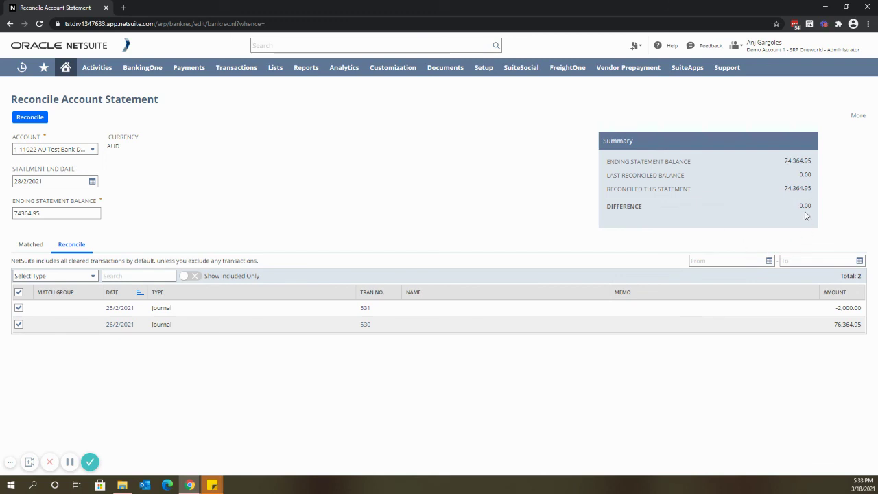
click(30, 118)
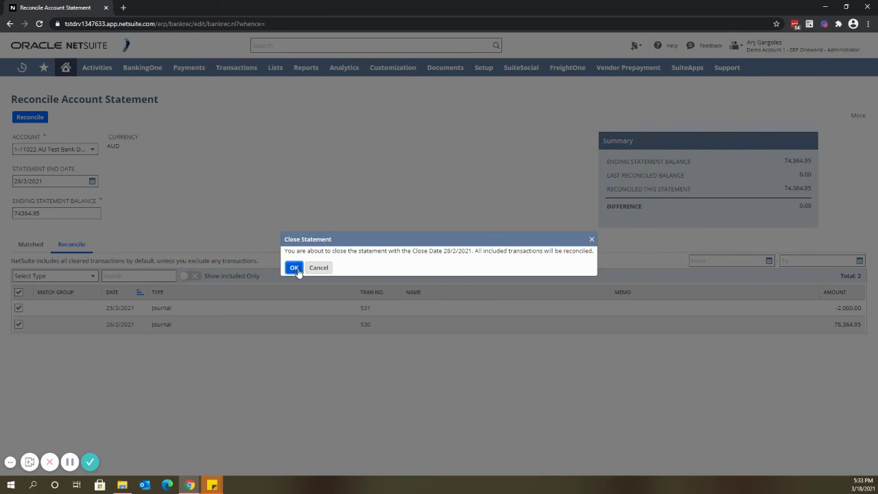
click(294, 268)
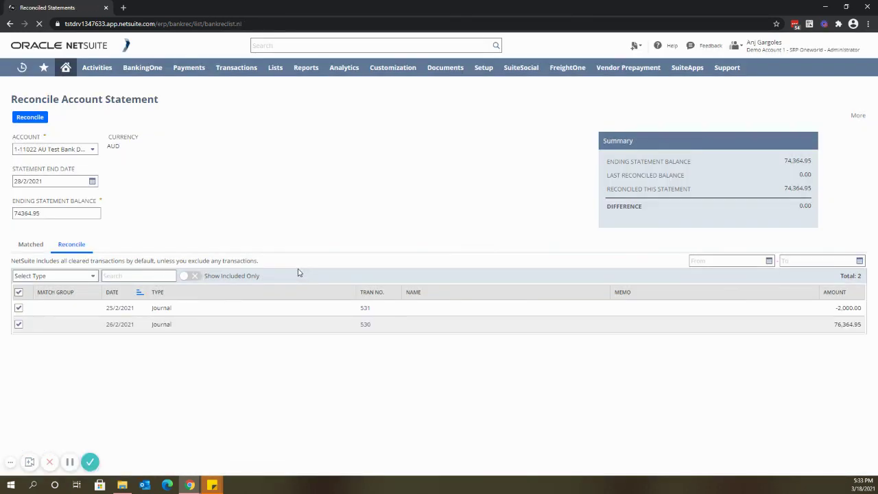